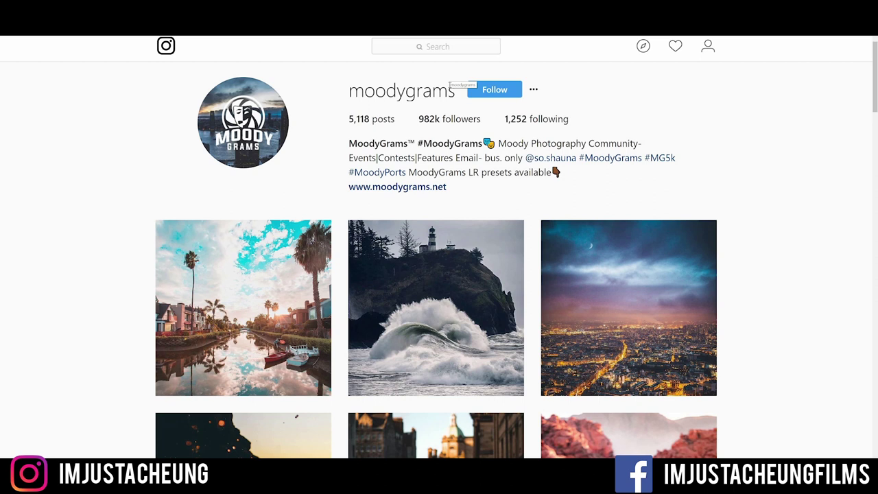
pyautogui.scroll(-2, 778, 220)
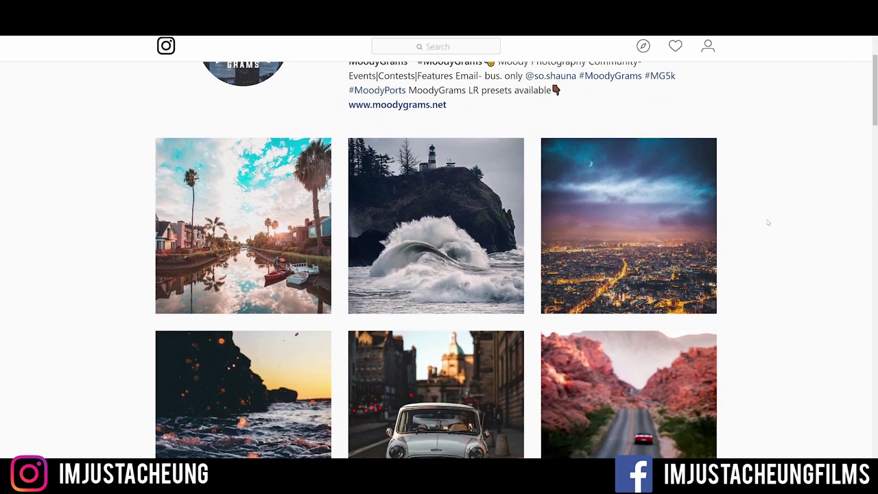
pyautogui.scroll(-1, 771, 221)
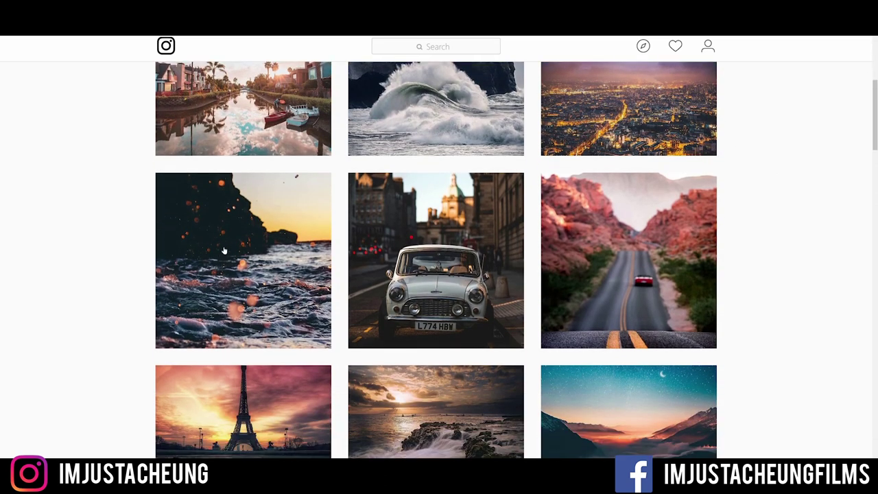
pyautogui.moveTo(223, 245)
pyautogui.scroll(-2, 107, 291)
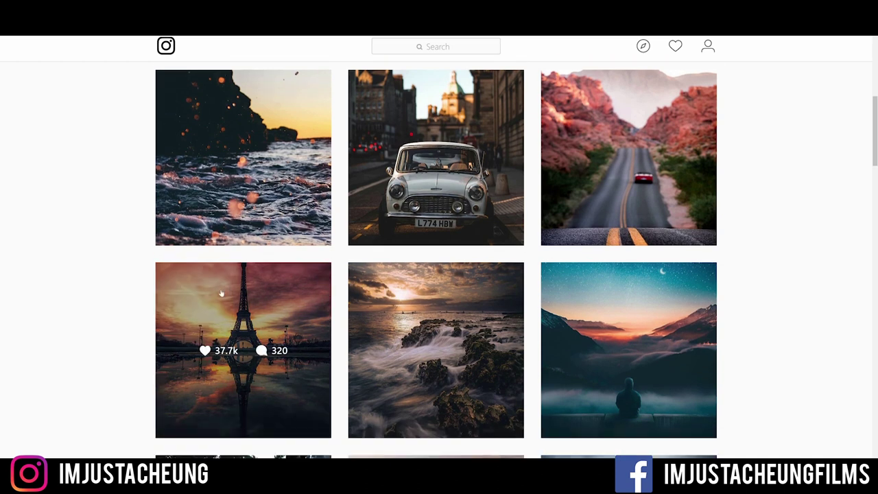
pyautogui.scroll(-2, 776, 289)
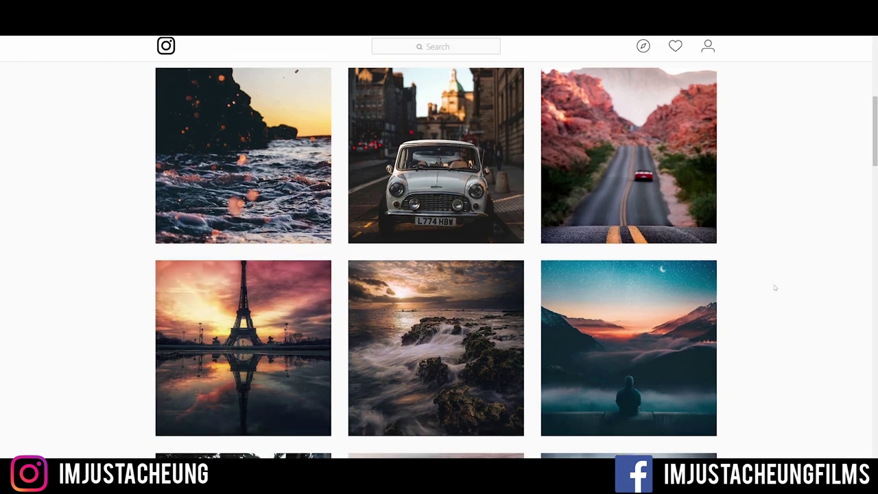
pyautogui.scroll(-2, 775, 288)
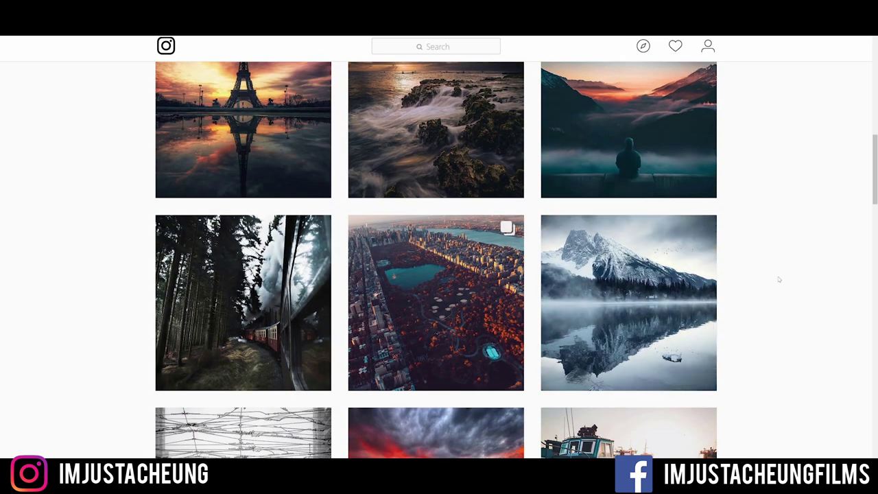
pyautogui.scroll(-1, 779, 280)
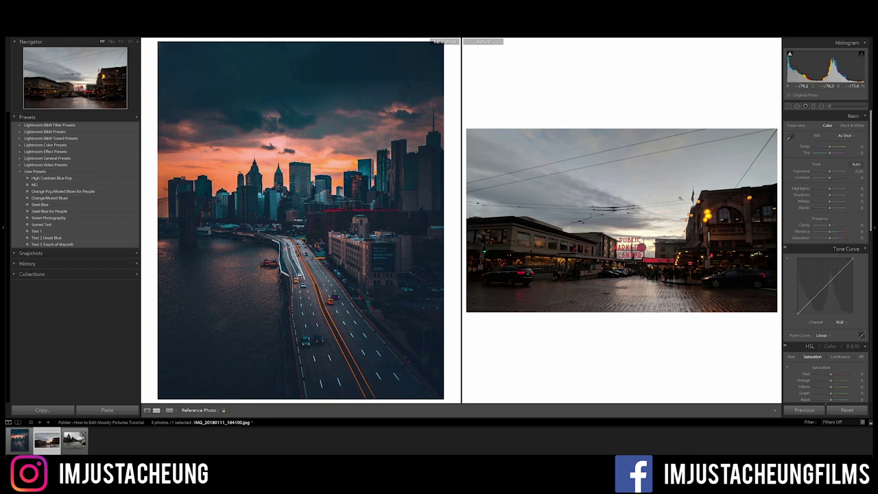
pyautogui.click(863, 189)
# Step: Set Highlights to -70 and Shadows to 65 in the Basic panel
pyautogui.write('-70')
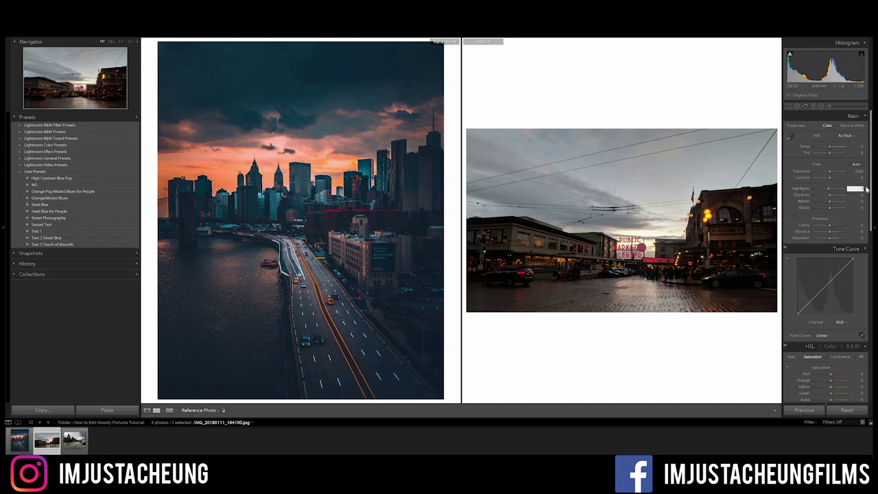
pyautogui.press('Return')
pyautogui.click(857, 196)
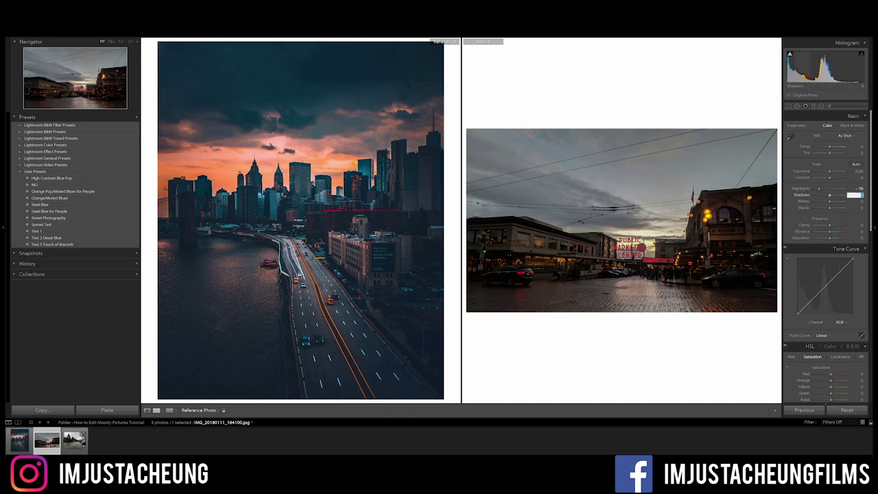
pyautogui.write('65')
pyautogui.press('Return')
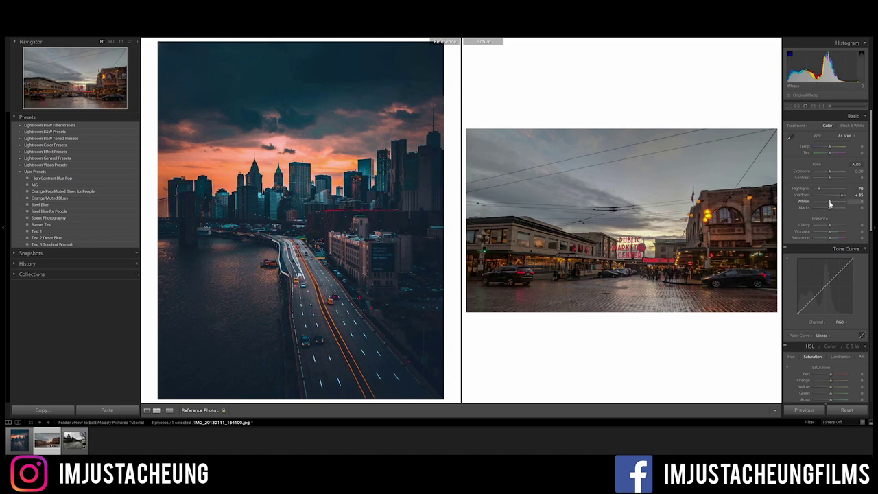
# Step: Raise Whites to +40, drop Blacks to -40 and add Vibrance of +19
pyautogui.moveTo(830, 204); pyautogui.dragTo(836, 204)
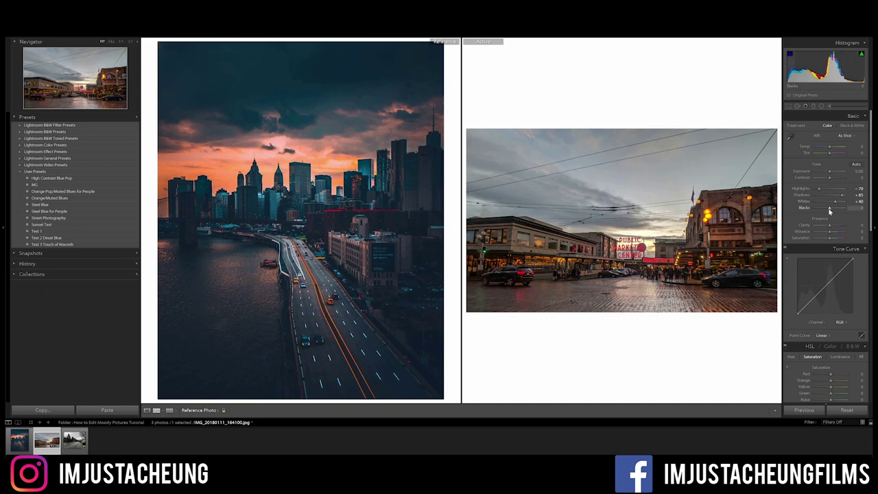
pyautogui.moveTo(830, 211); pyautogui.dragTo(823, 211)
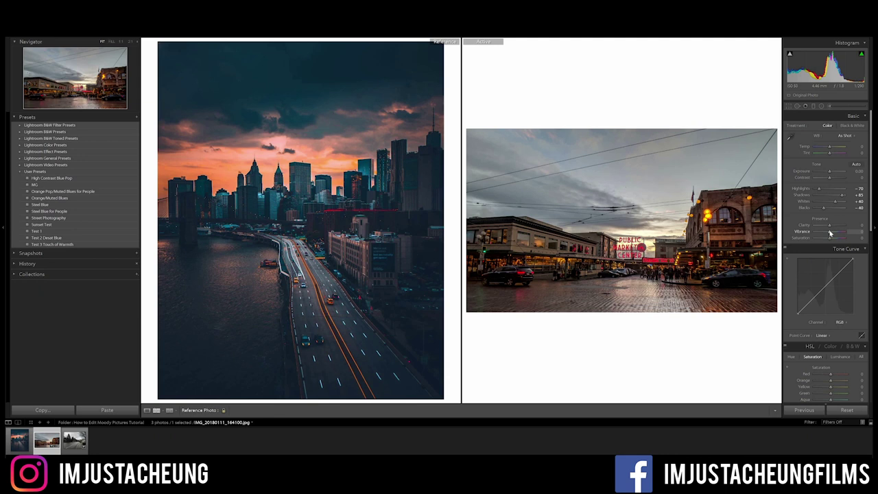
pyautogui.moveTo(829, 234); pyautogui.dragTo(833, 233)
# Step: Bend the RGB tone curve up through the midtones, raise its black point and lower its white point slightly
pyautogui.scroll(-3, 828, 288)
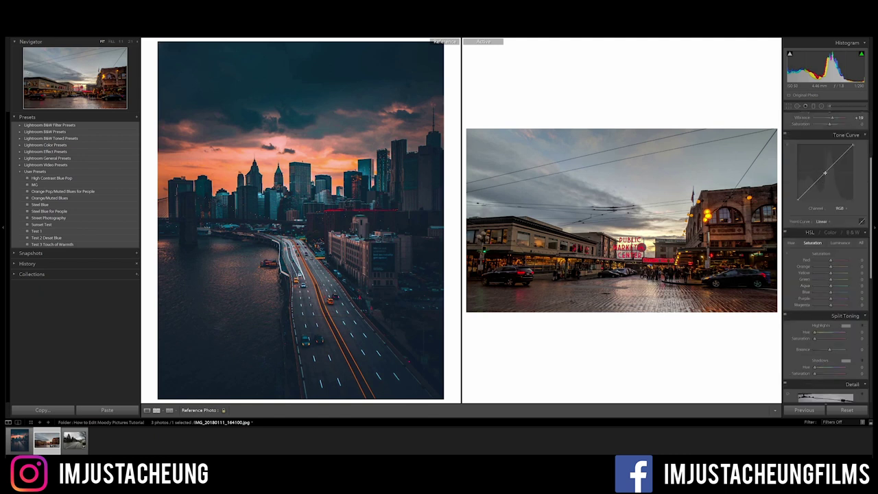
pyautogui.click(826, 173)
pyautogui.moveTo(812, 188); pyautogui.dragTo(840, 154)
pyautogui.click(840, 154)
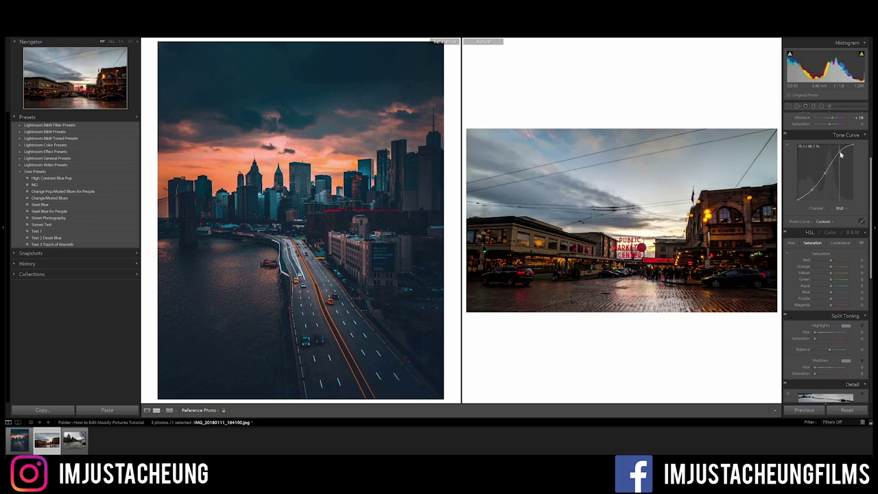
pyautogui.moveTo(799, 201); pyautogui.dragTo(797, 197)
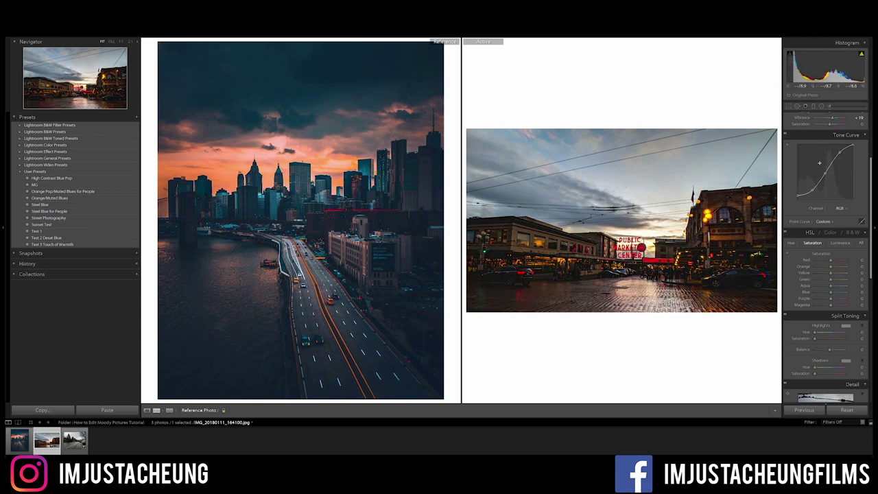
pyautogui.moveTo(854, 145); pyautogui.dragTo(853, 148)
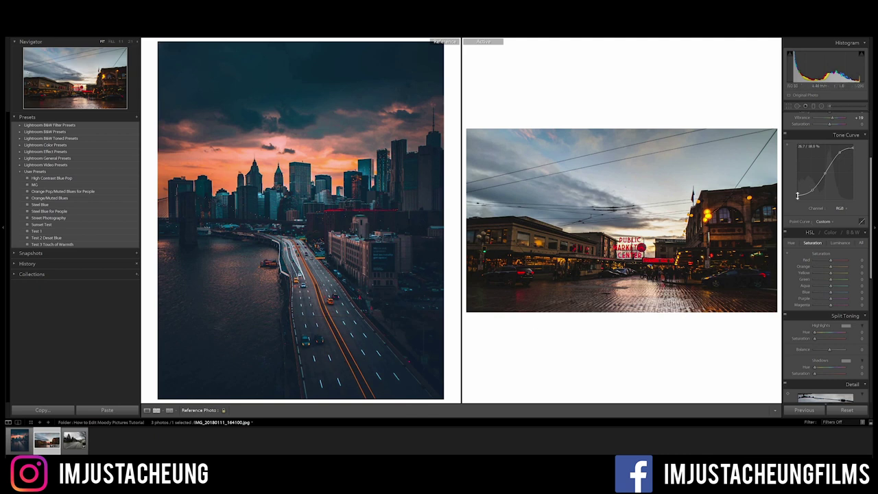
pyautogui.moveTo(798, 194); pyautogui.dragTo(797, 198)
pyautogui.scroll(-1, 789, 205)
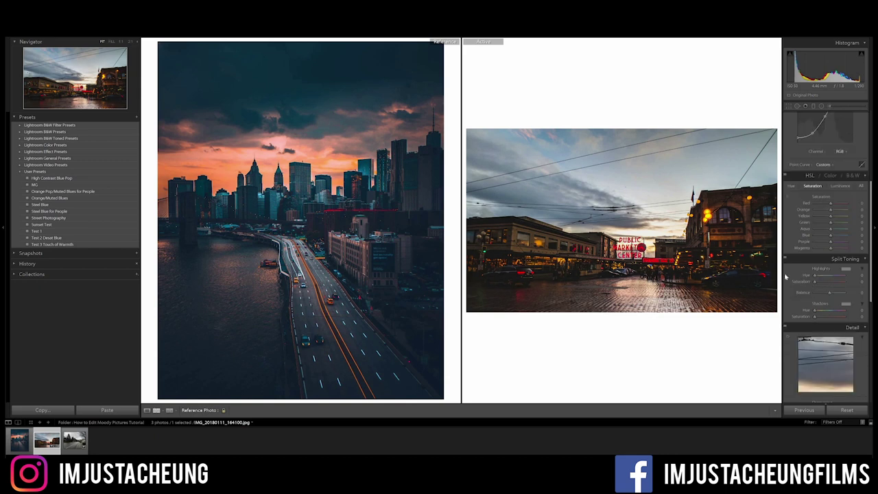
# Step: Set Green, Aqua, Purple and Magenta saturation to -100, and Orange saturation to about +40
pyautogui.click(814, 222)
pyautogui.click(815, 229)
pyautogui.click(815, 242)
pyautogui.click(815, 248)
pyautogui.moveTo(831, 212); pyautogui.dragTo(841, 211)
# Step: Shift the hues: Orange to -50 and Yellow to -37, with Blue moved by 19 toward teal
pyautogui.click(791, 186)
pyautogui.moveTo(830, 209); pyautogui.dragTo(823, 211)
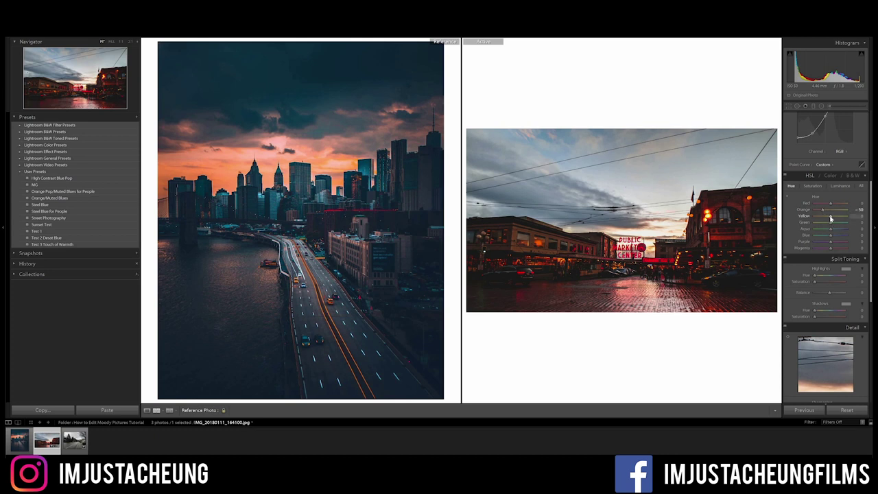
pyautogui.moveTo(829, 218); pyautogui.dragTo(827, 219)
pyautogui.moveTo(832, 238); pyautogui.dragTo(828, 238)
# Step: Tint the split-toning highlights blue at hue 215 with saturation 12
pyautogui.scroll(-3, 828, 238)
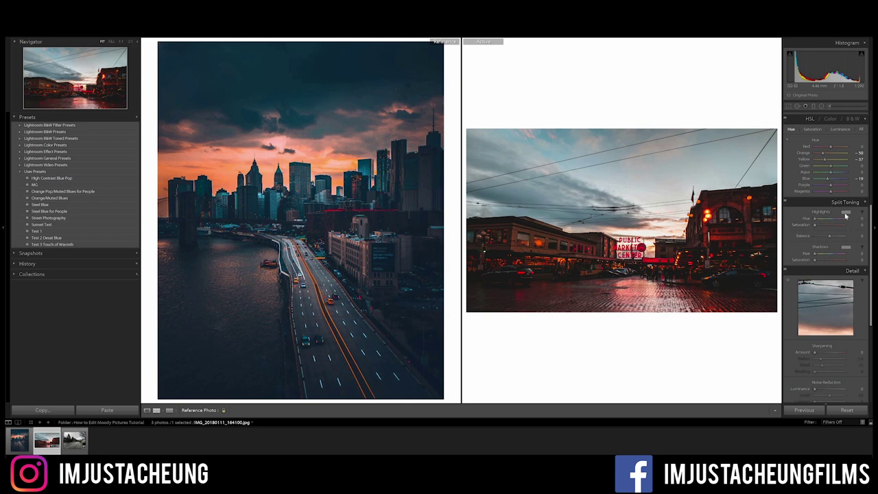
pyautogui.click(847, 214)
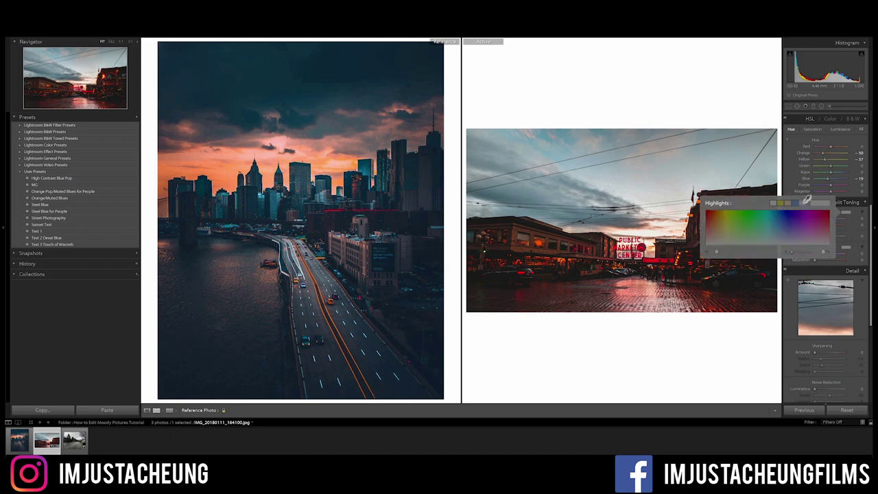
pyautogui.click(806, 201)
pyautogui.click(856, 214)
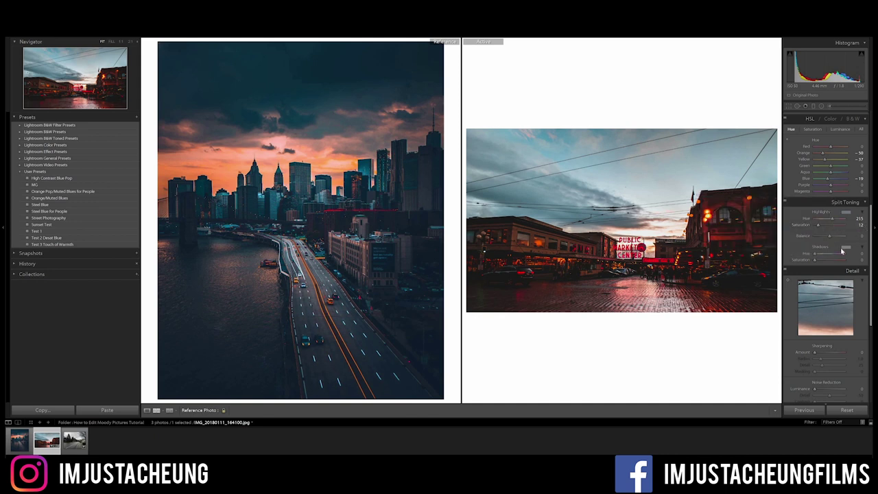
# Step: Tint the split-toning shadows blue at hue 215 with saturation 30
pyautogui.click(846, 246)
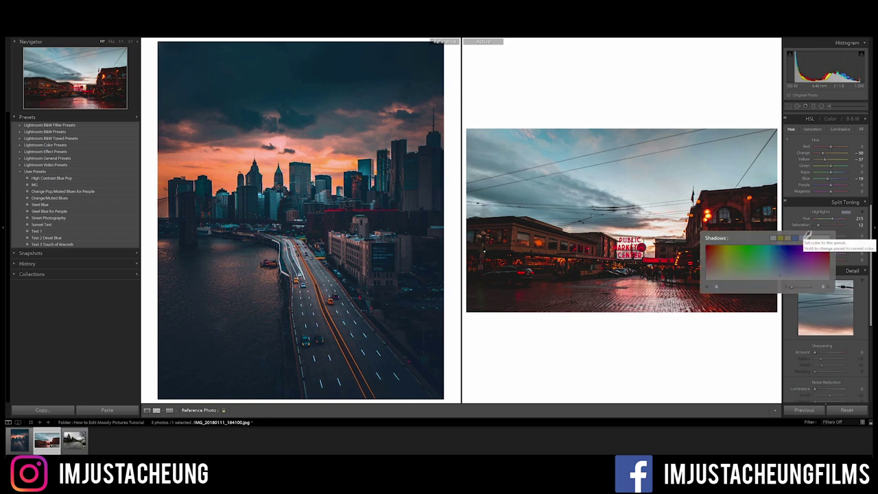
pyautogui.click(856, 268)
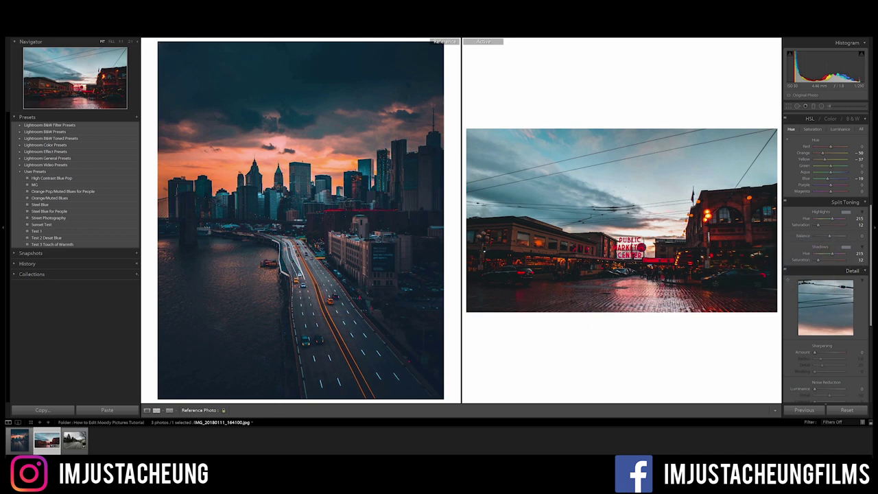
pyautogui.click(855, 260)
pyautogui.write('30')
pyautogui.press('Return')
# Step: Place a graduated filter over the sky and set its Exposure to -1
pyautogui.click(813, 107)
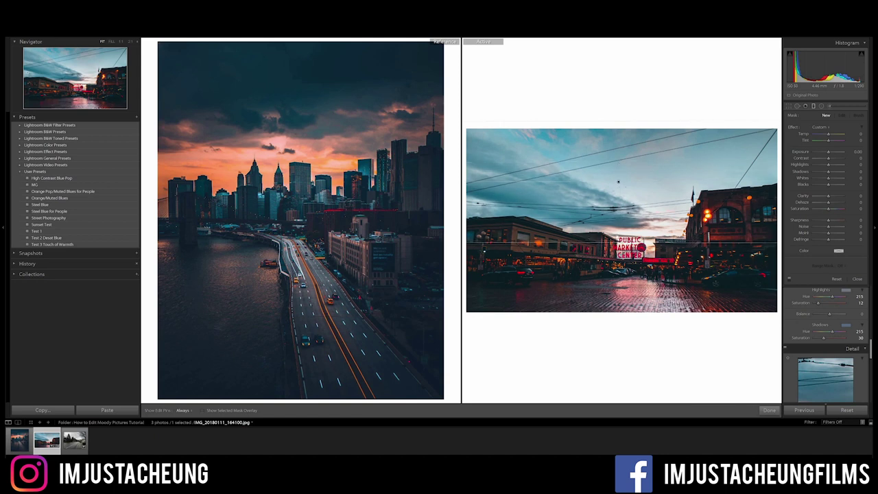
pyautogui.click(617, 181)
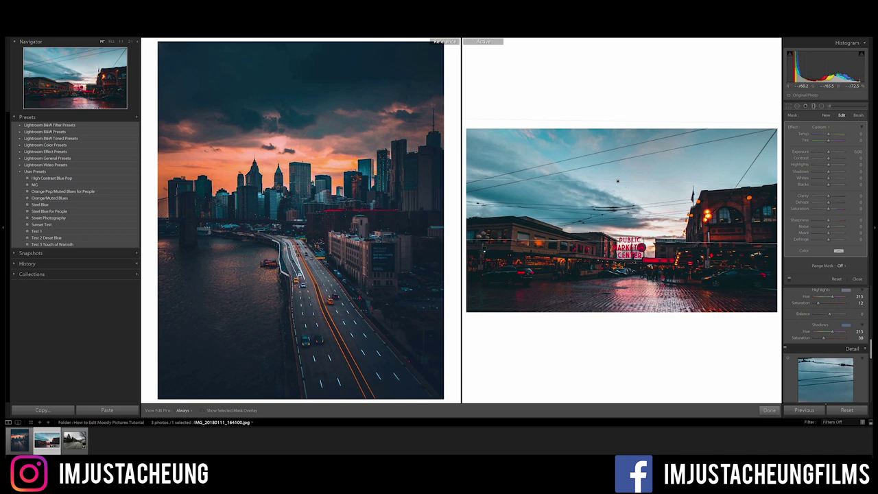
pyautogui.click(857, 151)
pyautogui.write('-1')
pyautogui.press('Return')
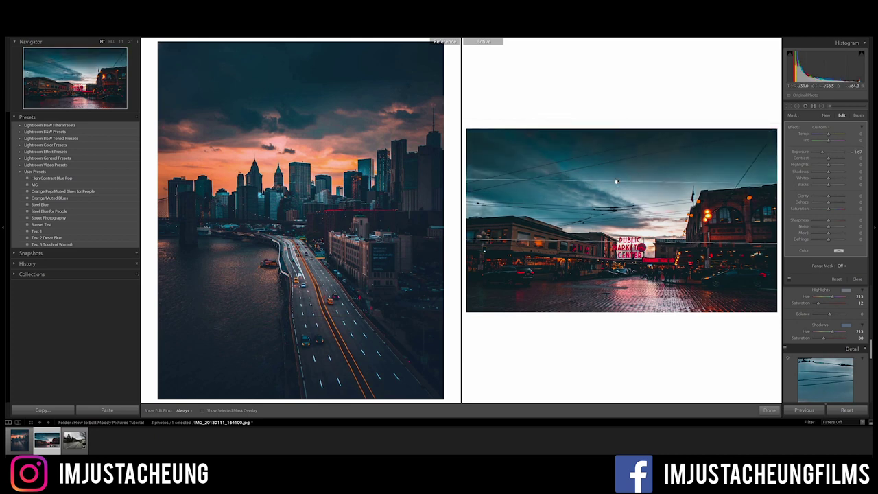
# Step: With the mask overlay shown, extend the sky darkening further down, then compare with the filter off and on
pyautogui.press('o')
pyautogui.press('o')
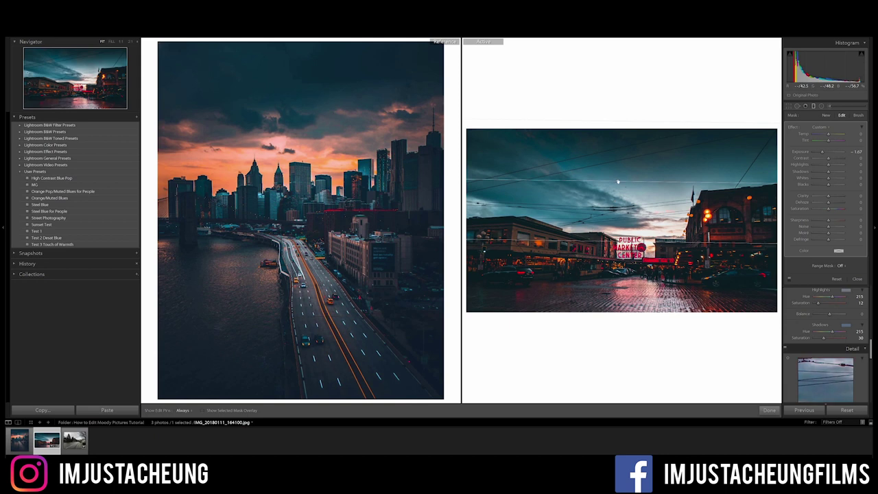
pyautogui.moveTo(617, 182)
pyautogui.mouseDown()
pyautogui.moveTo(617, 207)
pyautogui.moveTo(621, 165)
pyautogui.moveTo(616, 244)
pyautogui.moveTo(621, 168)
pyautogui.moveTo(623, 211)
pyautogui.moveTo(625, 194)
pyautogui.mouseUp()
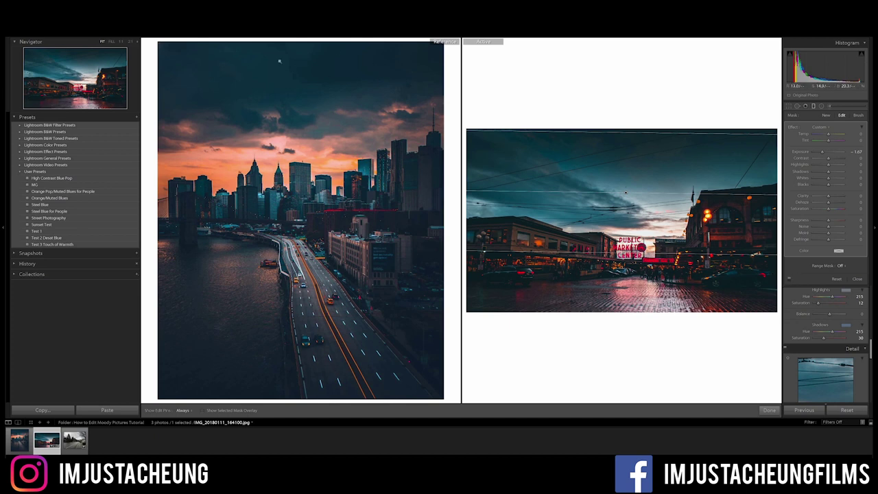
pyautogui.click(790, 280)
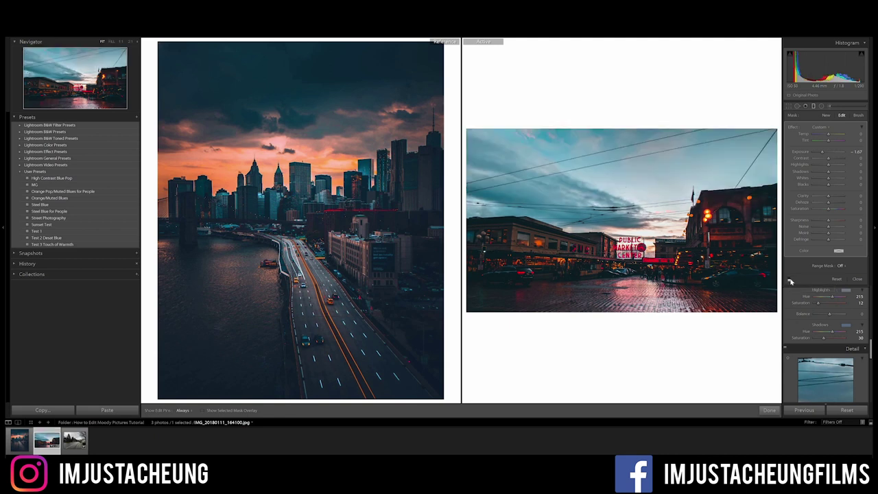
pyautogui.click(791, 280)
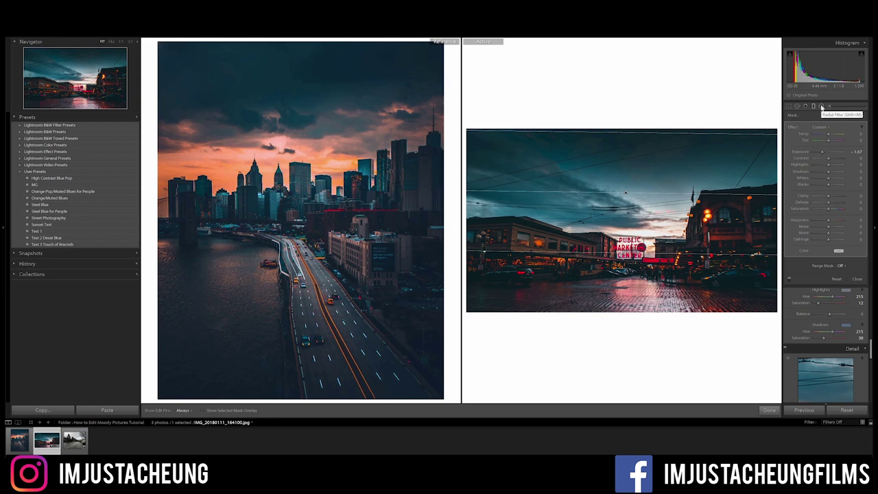
# Step: Draw a radial filter ellipse over the market's lower centre, set Feather to 100 and widen it slightly
pyautogui.click(822, 107)
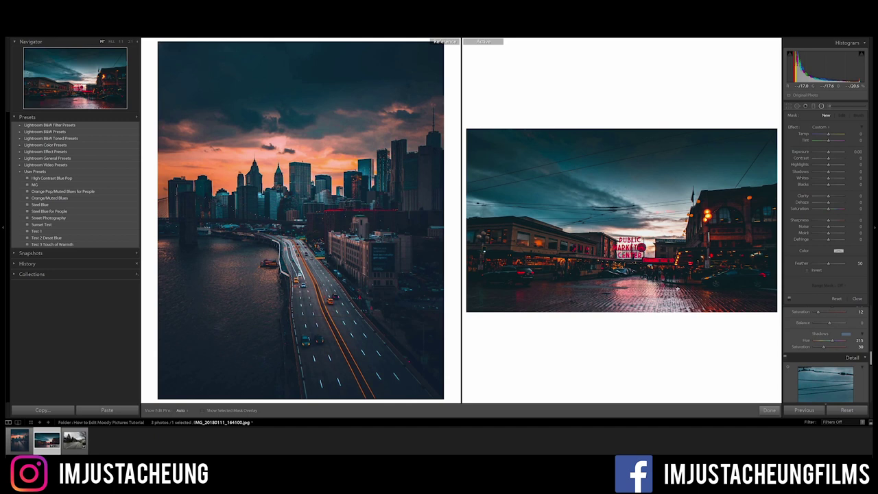
pyautogui.moveTo(576, 224); pyautogui.dragTo(658, 242)
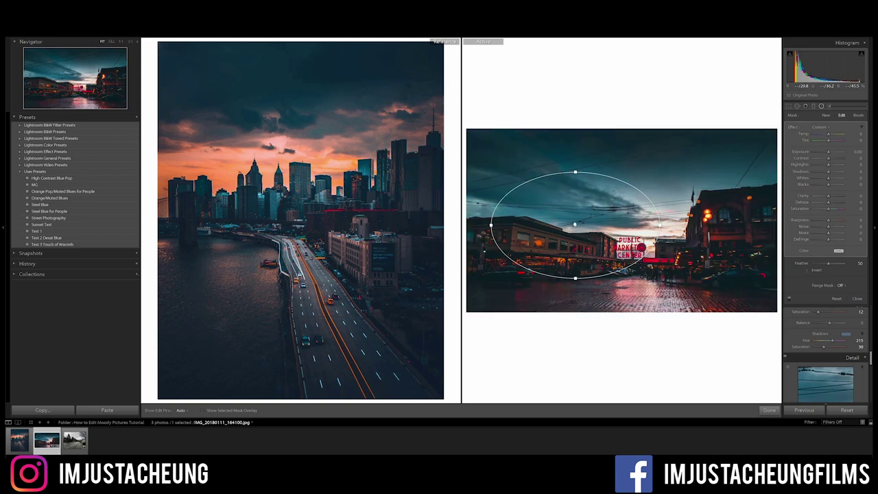
pyautogui.moveTo(575, 225); pyautogui.dragTo(639, 257)
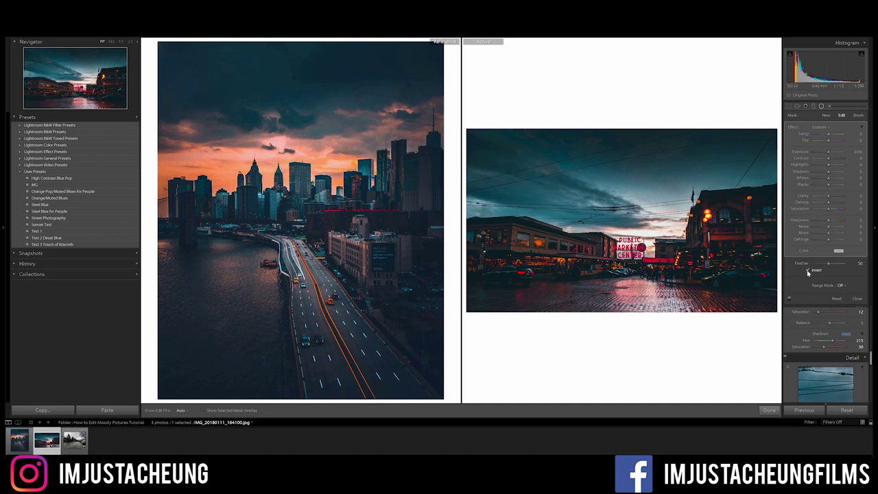
pyautogui.moveTo(833, 264); pyautogui.dragTo(846, 267)
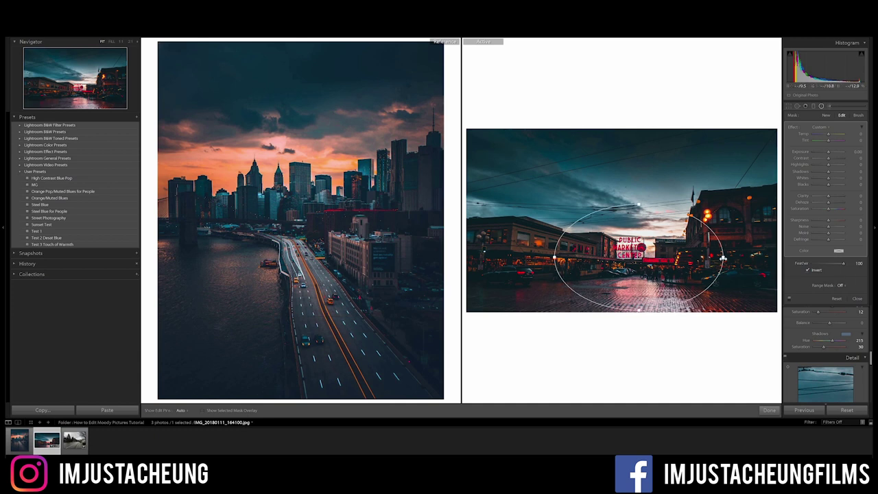
pyautogui.moveTo(723, 258); pyautogui.dragTo(737, 258)
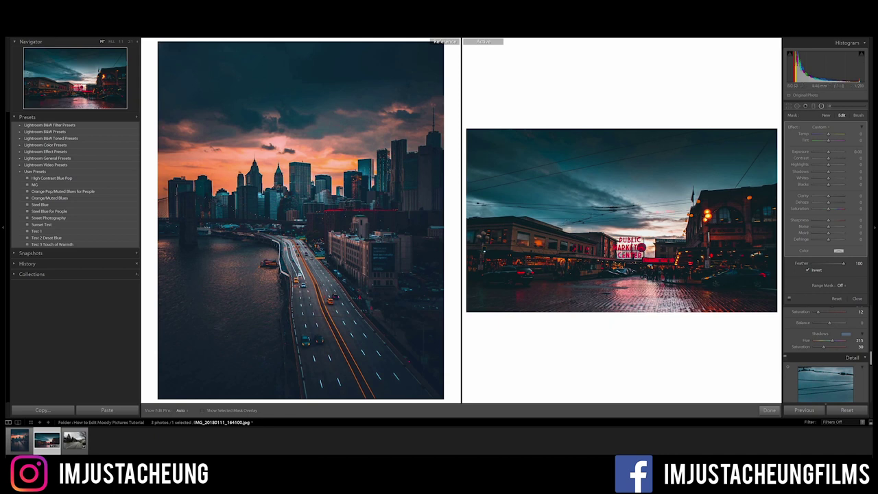
pyautogui.click(860, 151)
# Step: Set the radial filter's Exposure to 0.50 and Highlights to -100
pyautogui.write('.5')
pyautogui.press('Return')
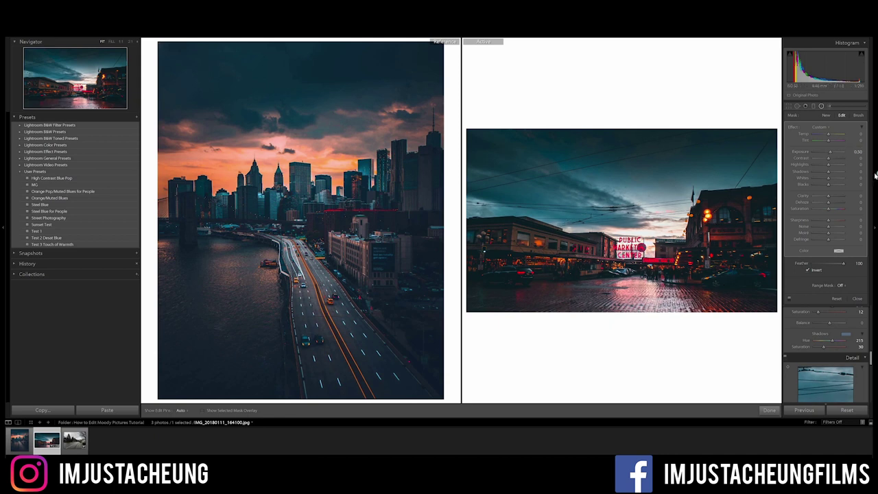
pyautogui.moveTo(828, 172)
pyautogui.mouseDown()
pyautogui.moveTo(814, 167)
pyautogui.moveTo(843, 174)
pyautogui.mouseUp()
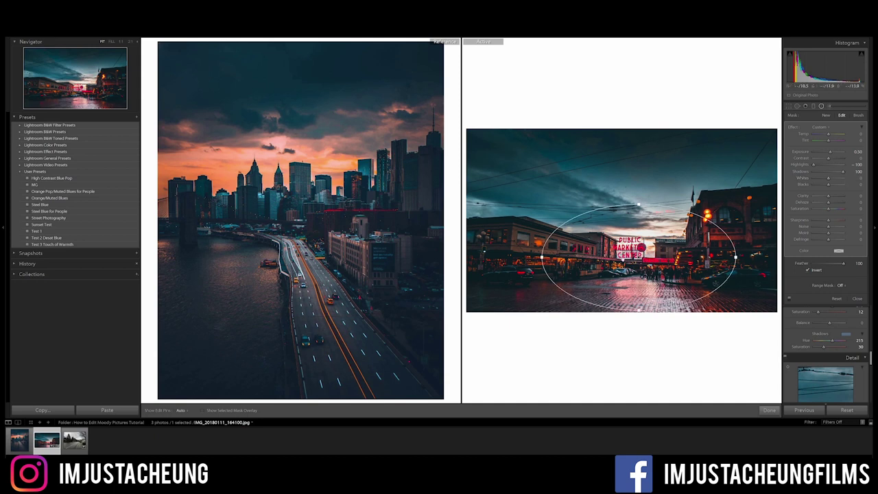
# Step: Shift the ellipse slightly left, compare the filter off and on, and close the radial tool
pyautogui.moveTo(638, 253); pyautogui.dragTo(629, 253)
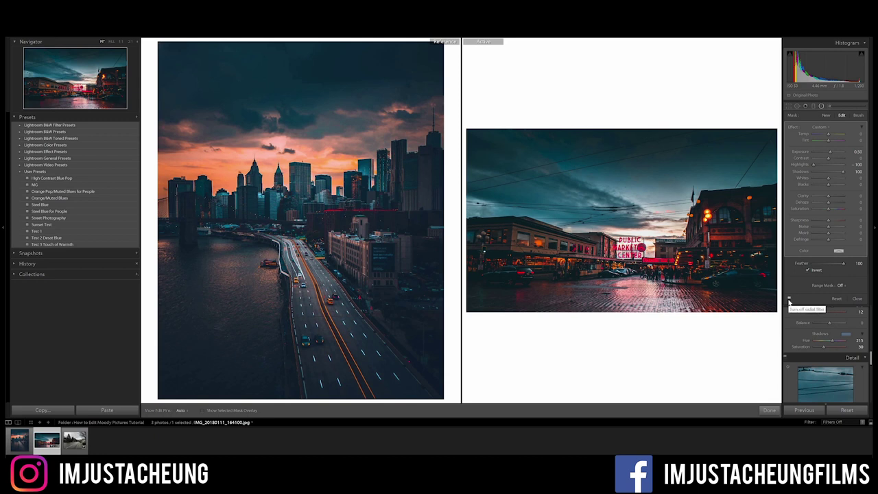
pyautogui.click(789, 302)
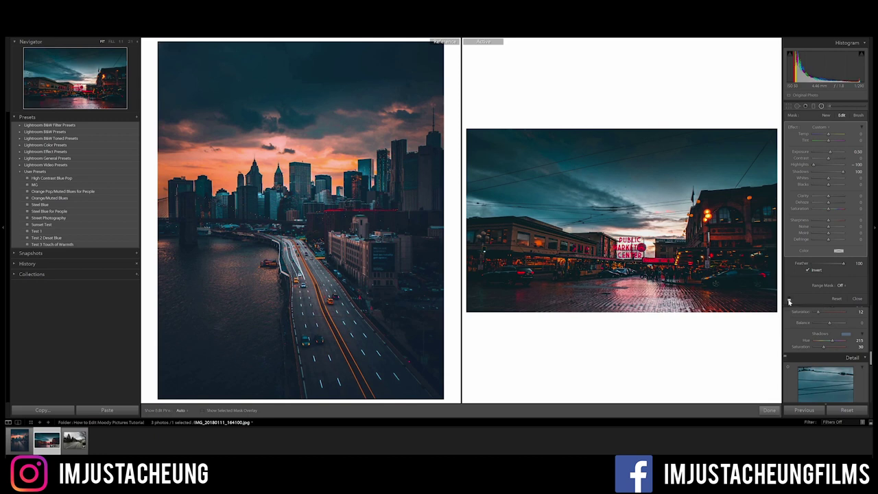
pyautogui.click(789, 302)
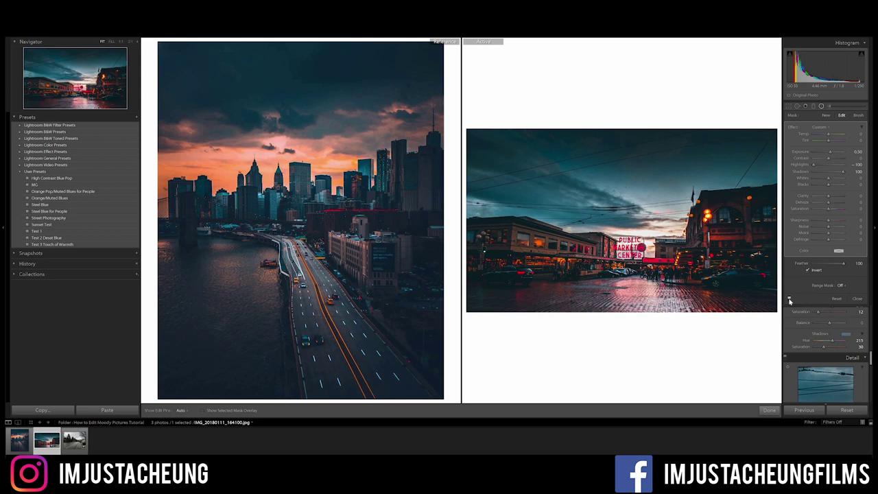
pyautogui.click(823, 110)
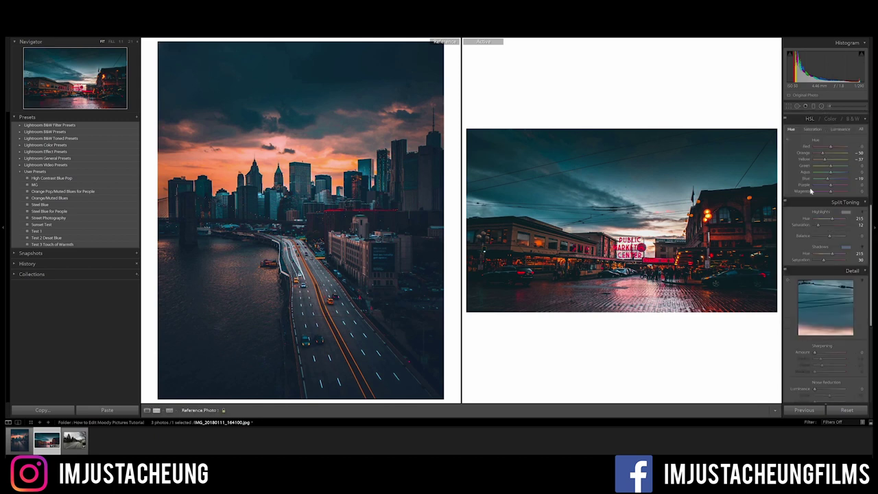
# Step: Set the Lens Corrections vignetting Amount to -80 with midpoint 50
pyautogui.scroll(-5, 806, 240)
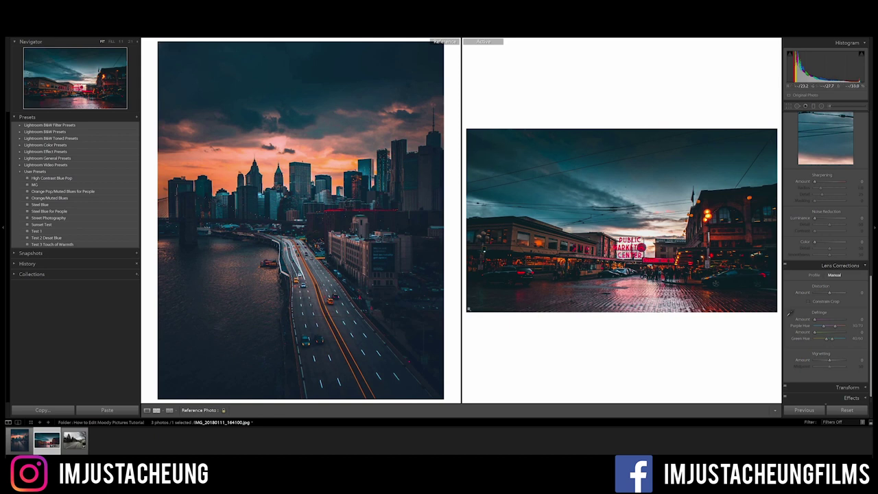
pyautogui.moveTo(830, 360); pyautogui.dragTo(817, 364)
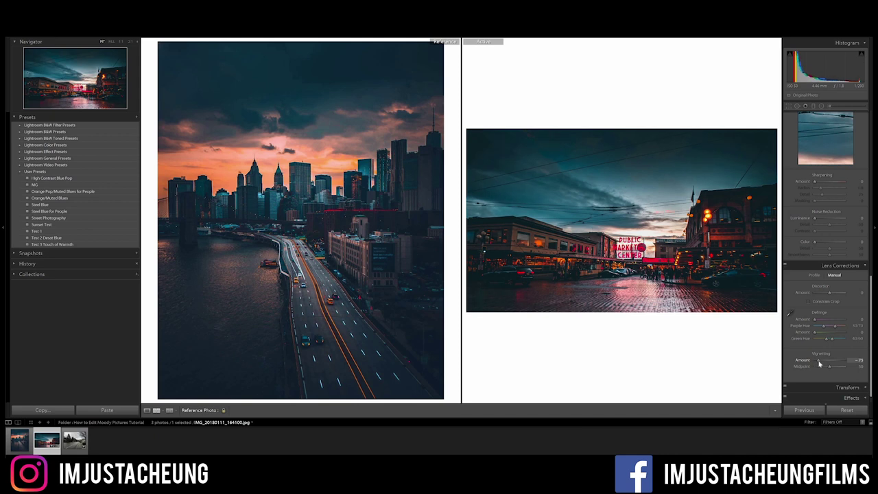
pyautogui.moveTo(819, 363); pyautogui.dragTo(808, 364)
pyautogui.moveTo(819, 360)
pyautogui.mouseDown()
pyautogui.moveTo(829, 363)
pyautogui.moveTo(817, 363)
pyautogui.mouseUp()
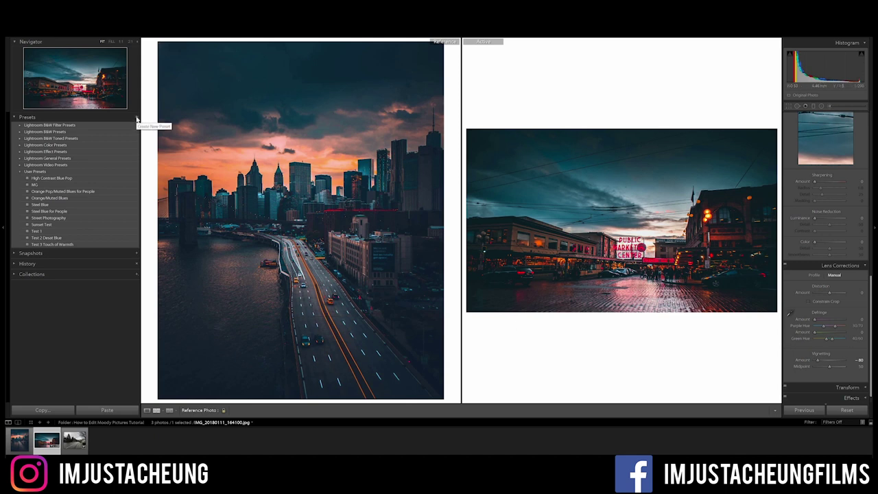
# Step: Create a develop preset named 'Moody Tones' under User Presets
pyautogui.click(137, 120)
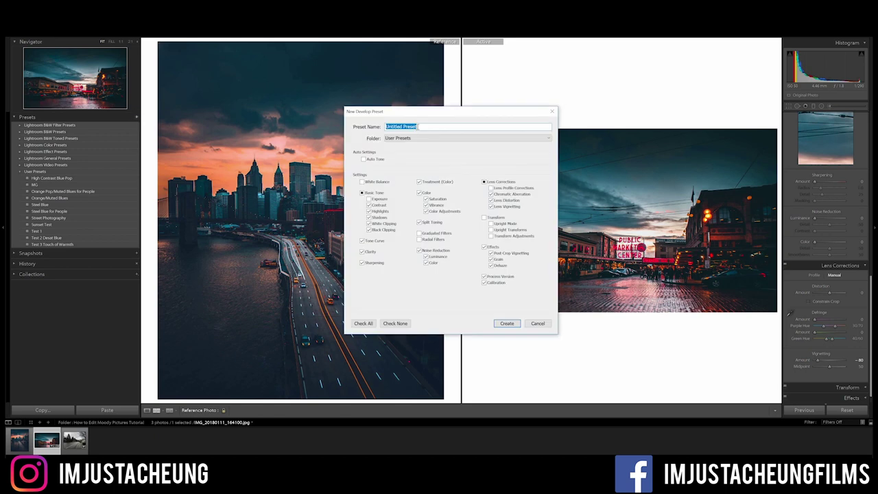
pyautogui.write('Moody Tones')
pyautogui.click(516, 325)
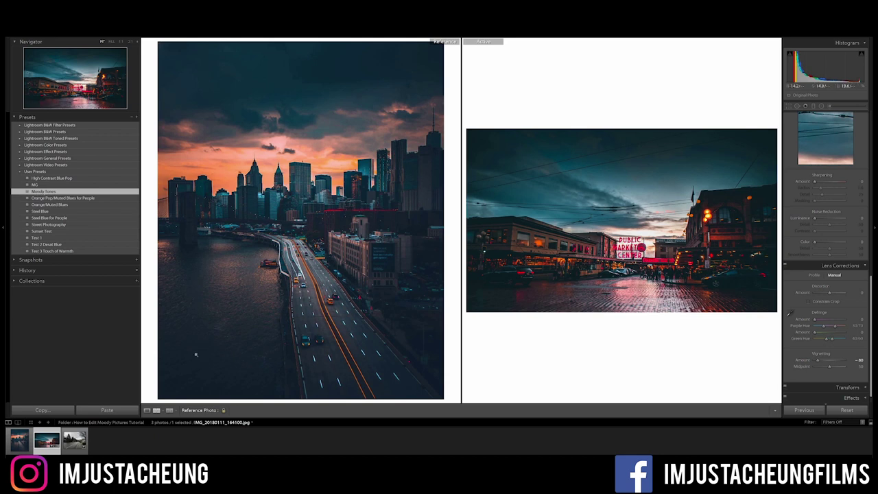
# Step: Select the third filmstrip photo, the suburban street, and apply Moody Tones to it
pyautogui.click(81, 443)
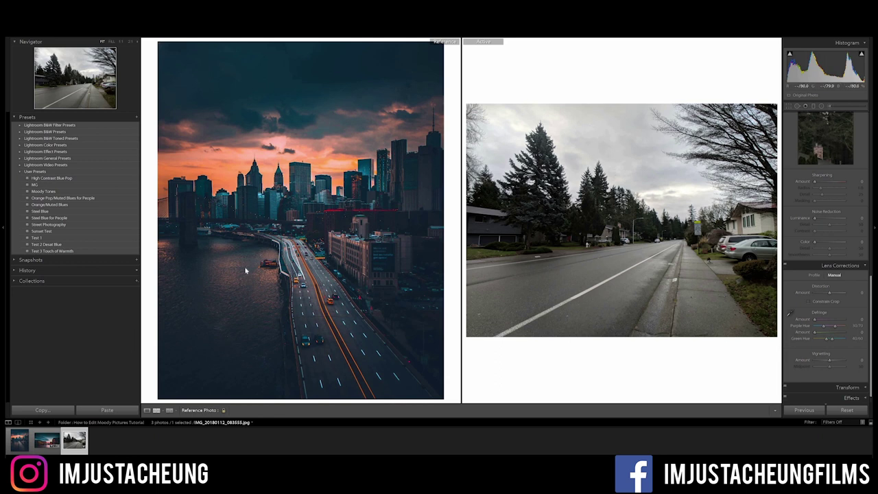
pyautogui.click(46, 193)
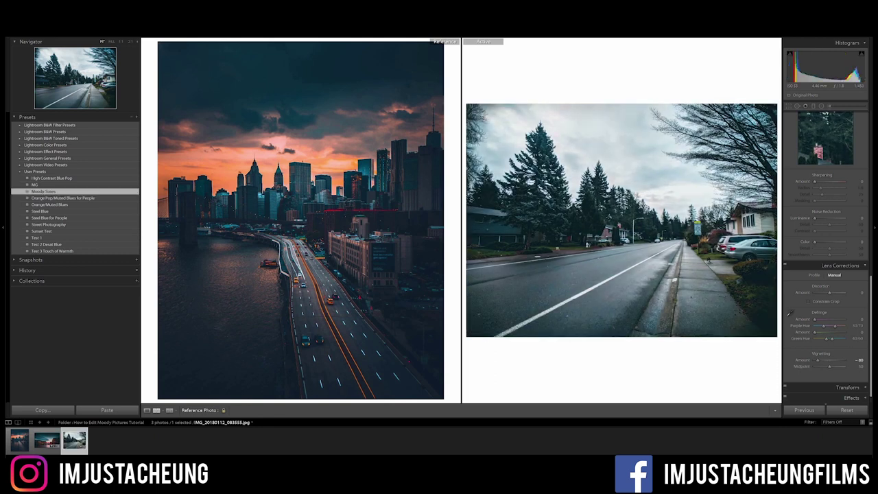